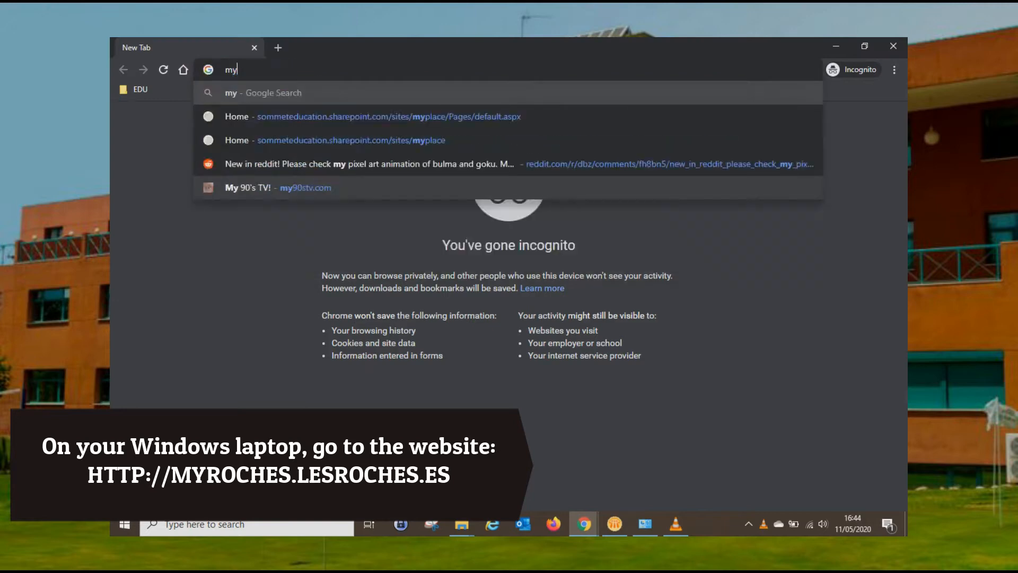
- Open the website myroches.lesroches.es and sign in with the account's user name and password
type("s.es")
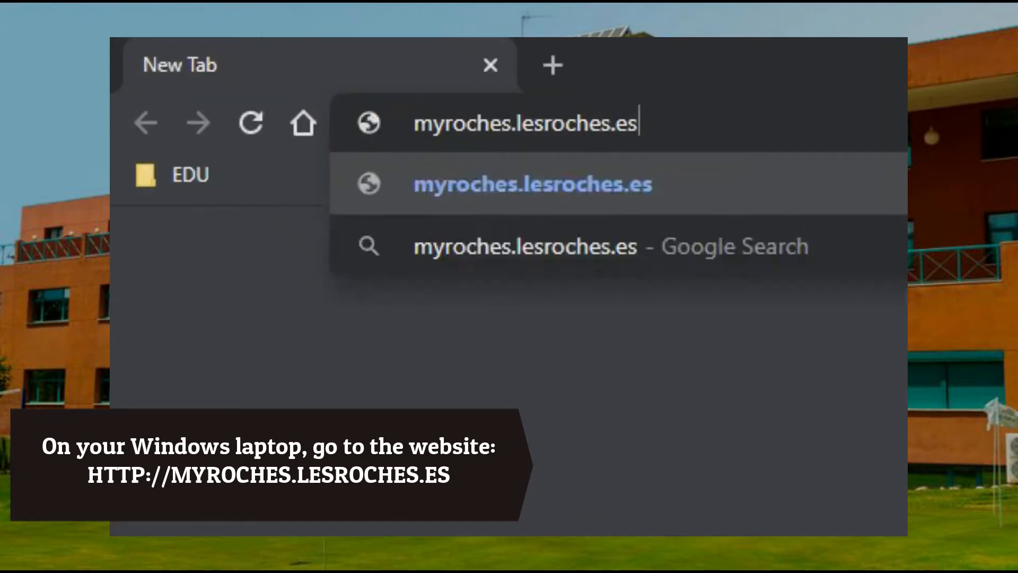
key("Return")
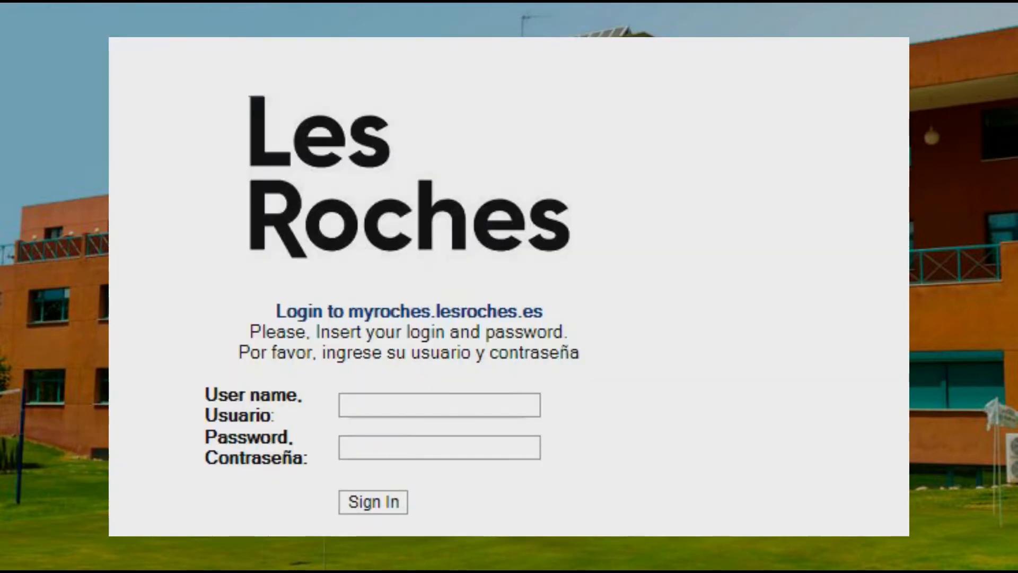
left_click(439, 405)
key("Tab")
key("Return")
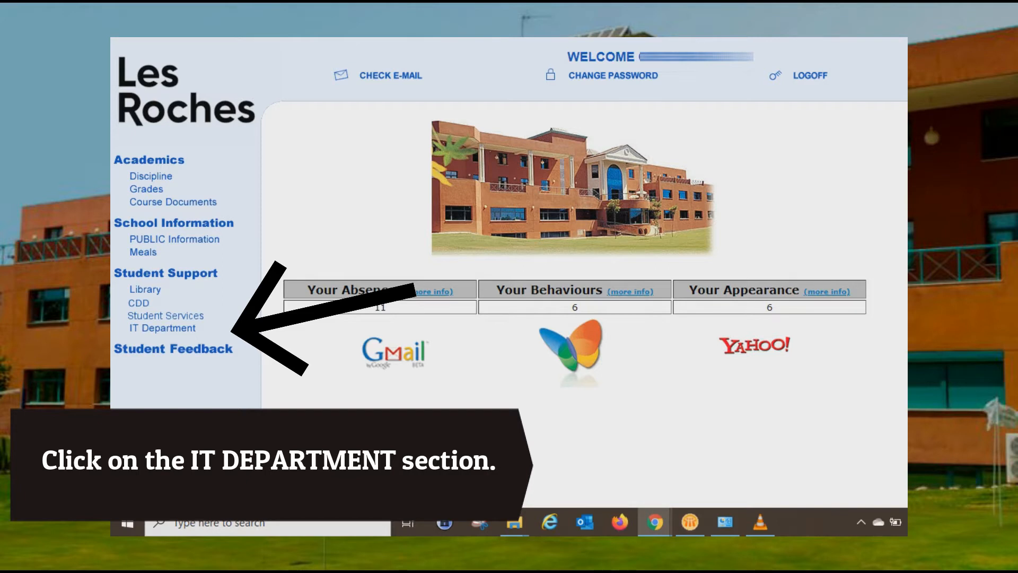
- Go to the IT Department's Student Support page, open Micros Opera for Students, and download OperaForWindows.zip
left_click(162, 329)
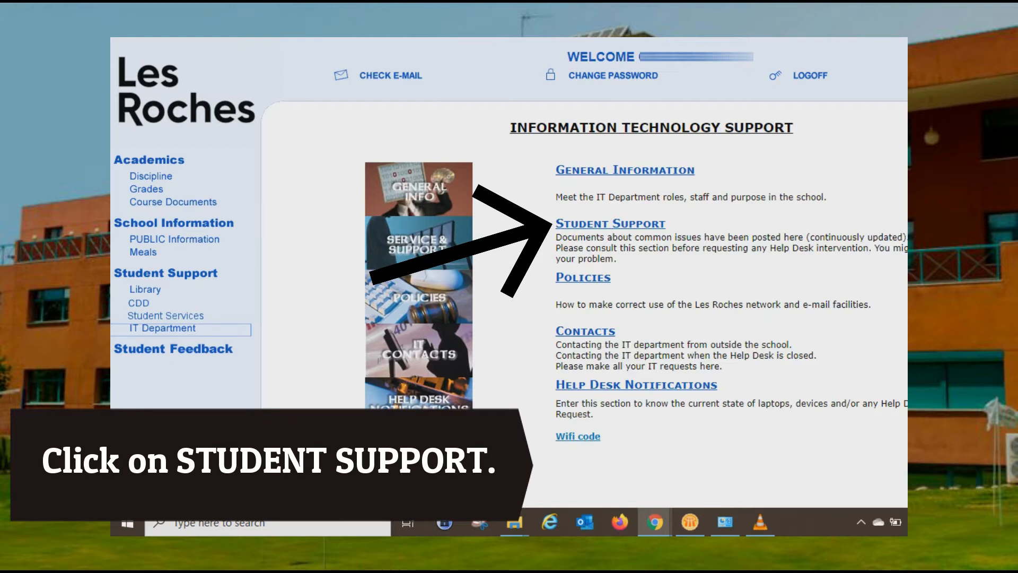
left_click(610, 224)
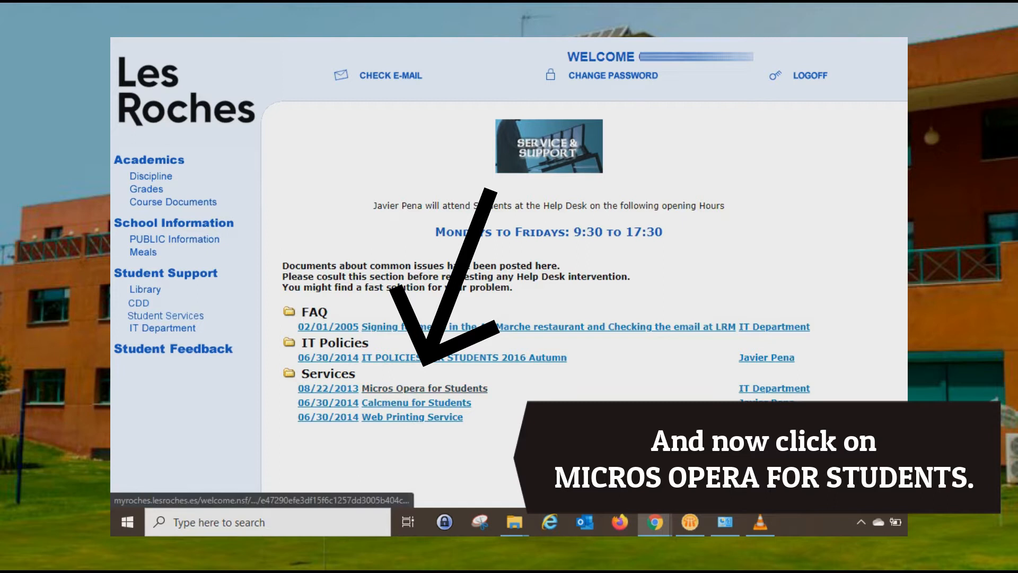
left_click(424, 388)
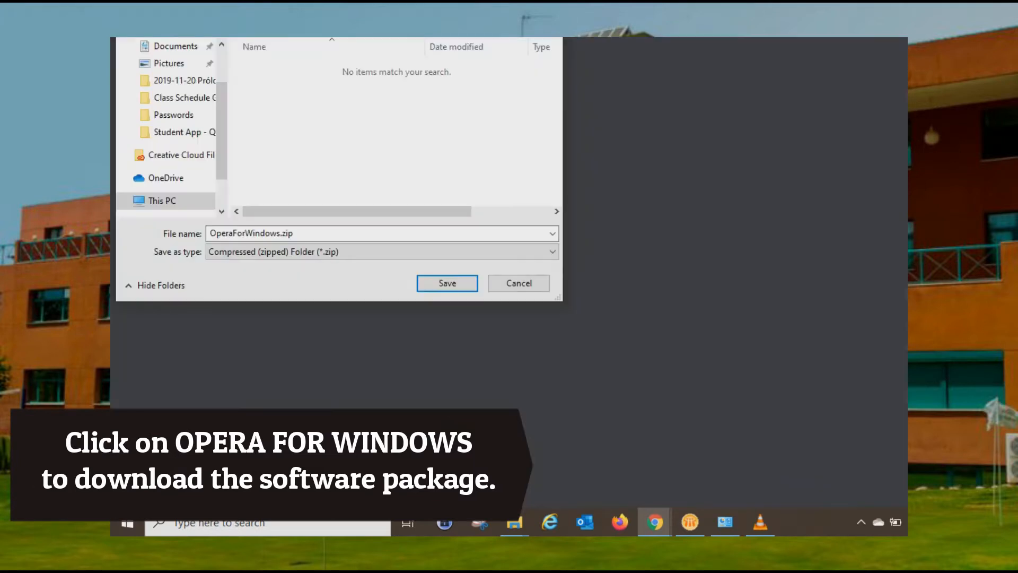
left_click(447, 283)
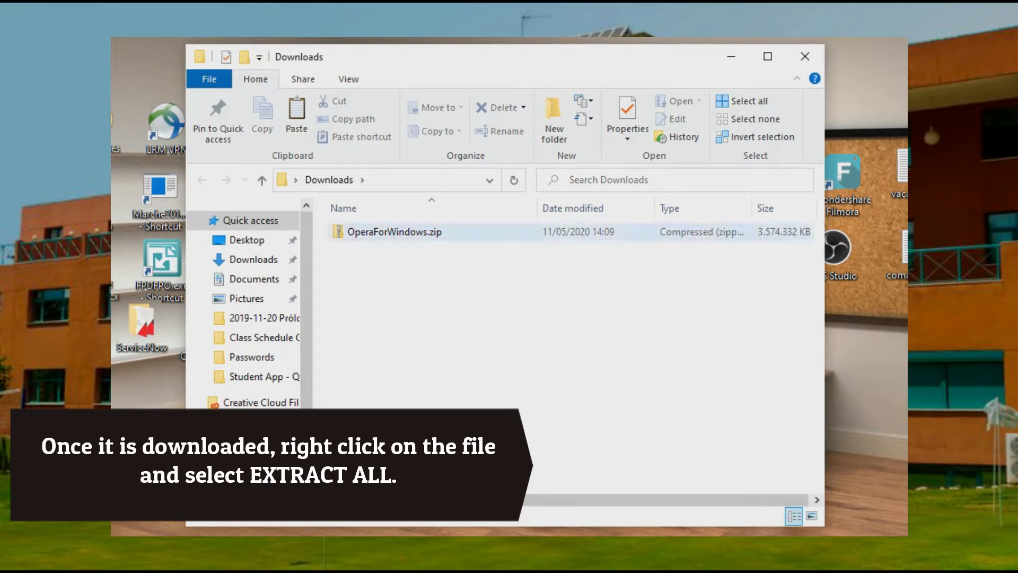
- Extract all files from OperaForWindows.zip into the suggested OperaForWindows folder in Downloads
right_click(429, 233)
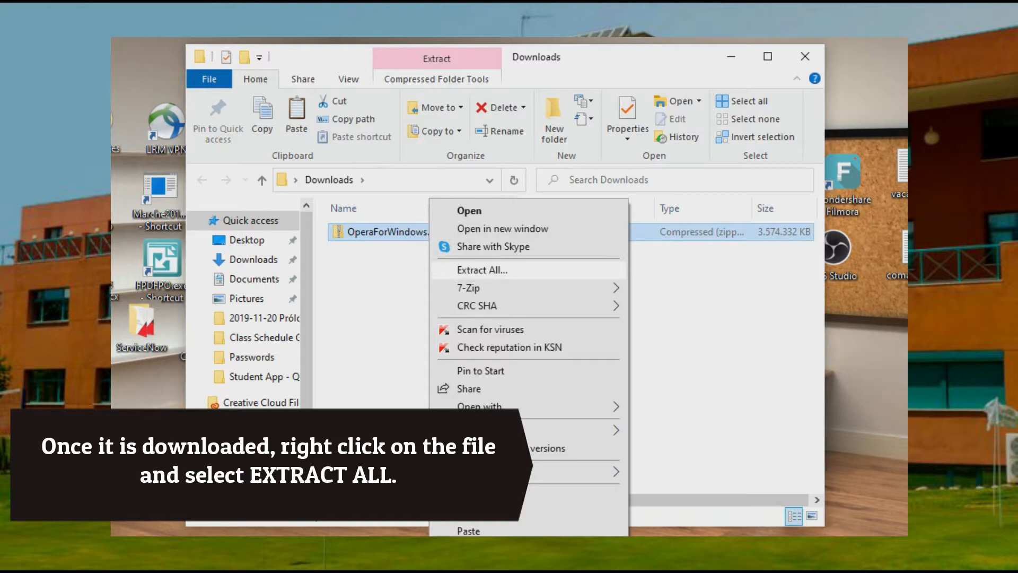
left_click(482, 269)
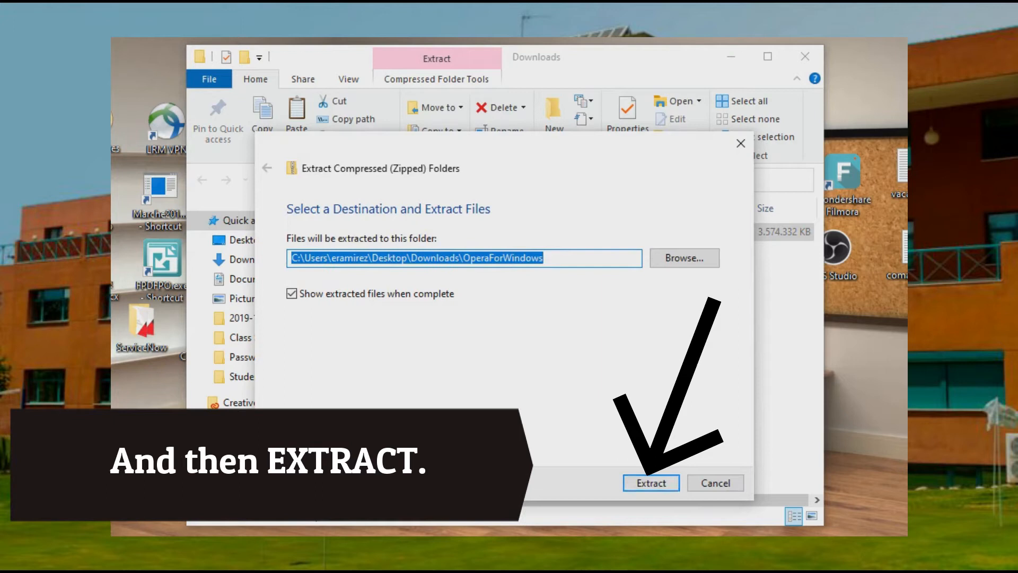
key("Return")
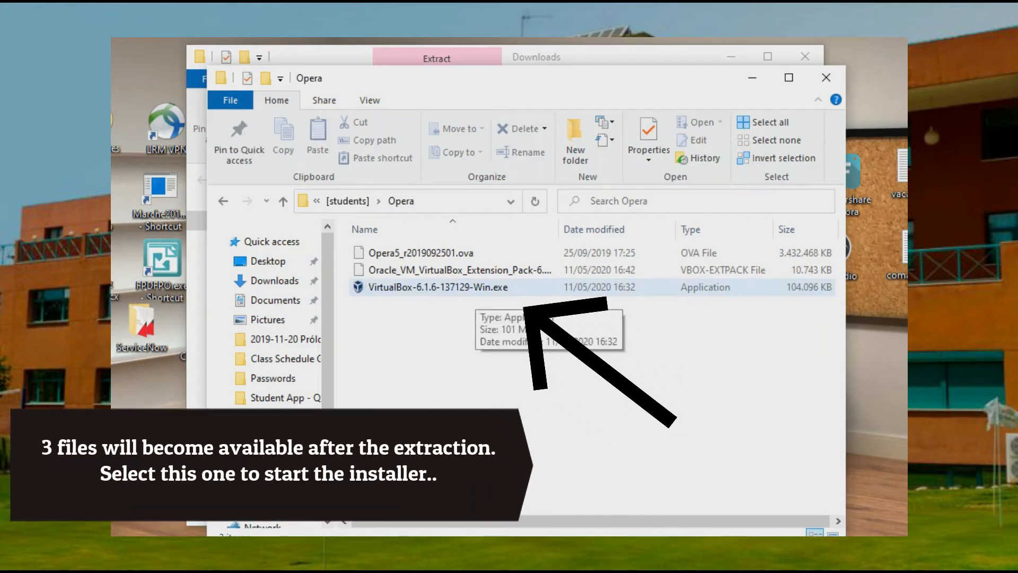
- Run VirtualBox-6.1.6-137129-Win.exe, keeping the default features and location, with only start menu entries and file associations enabled
double_click(475, 288)
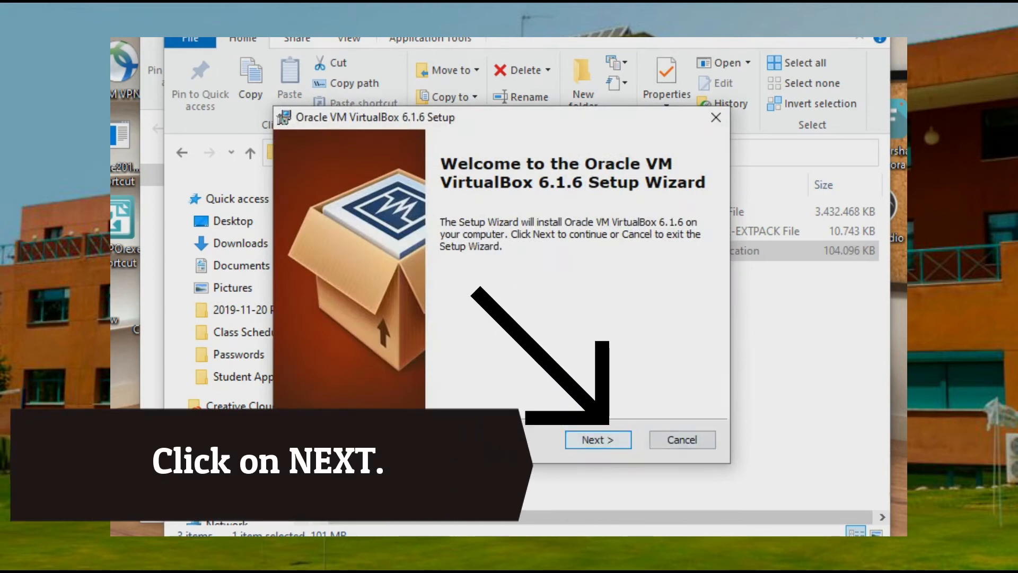
left_click(598, 439)
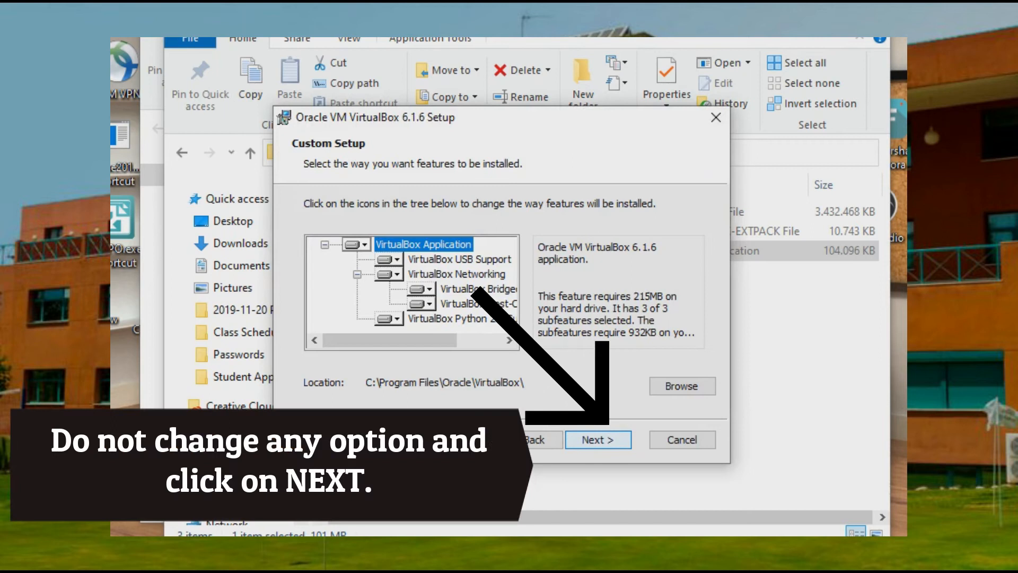
left_click(597, 440)
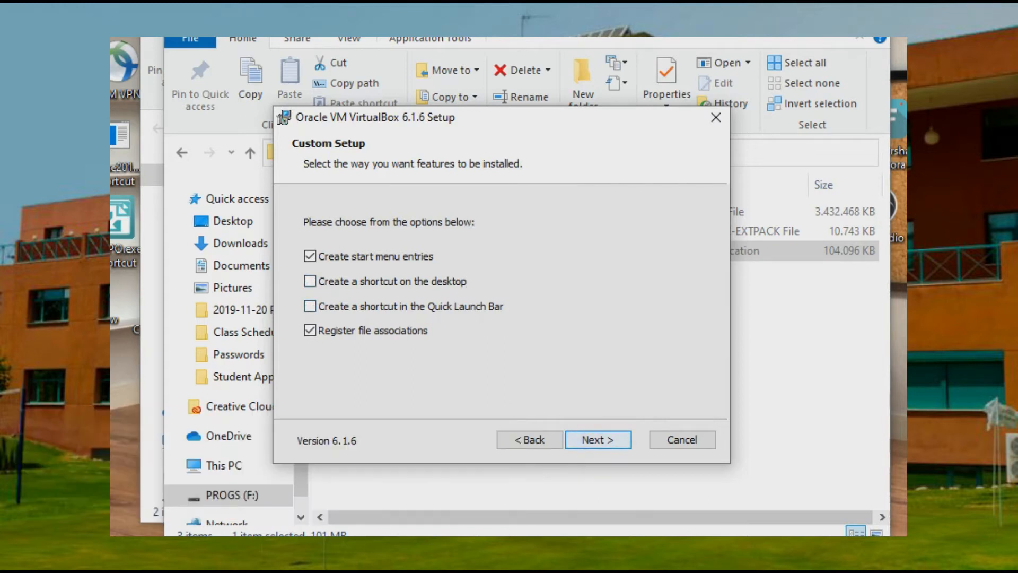
key("Return")
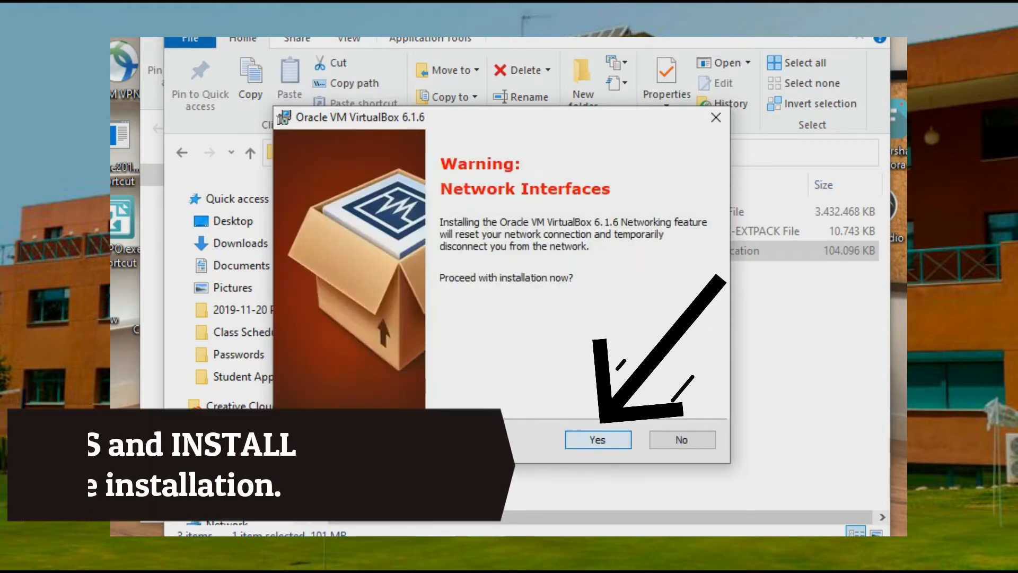
- Accept the network interface reset, install VirtualBox 6.1.6, and finish the setup without starting the program
key("Return")
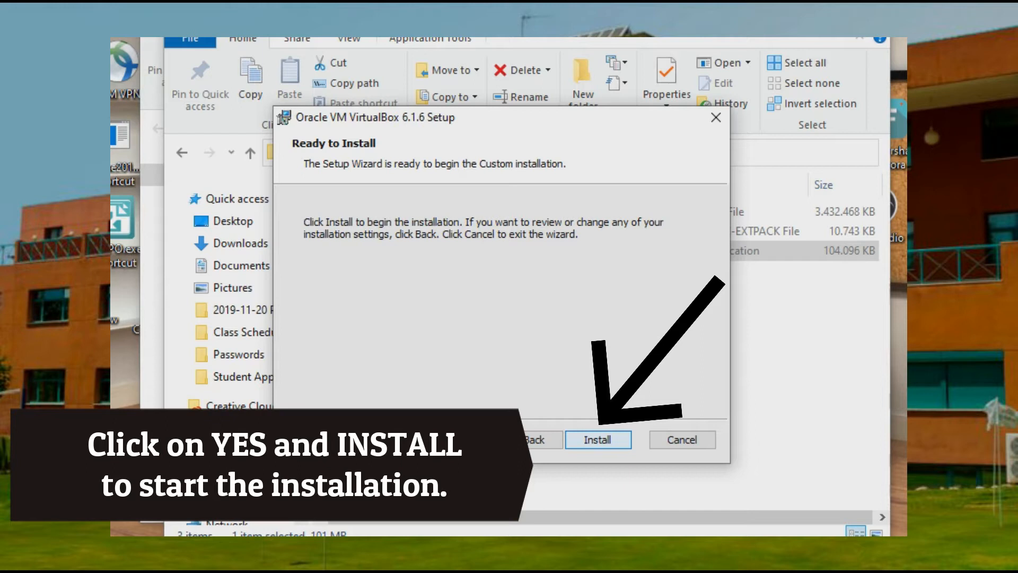
key("Return")
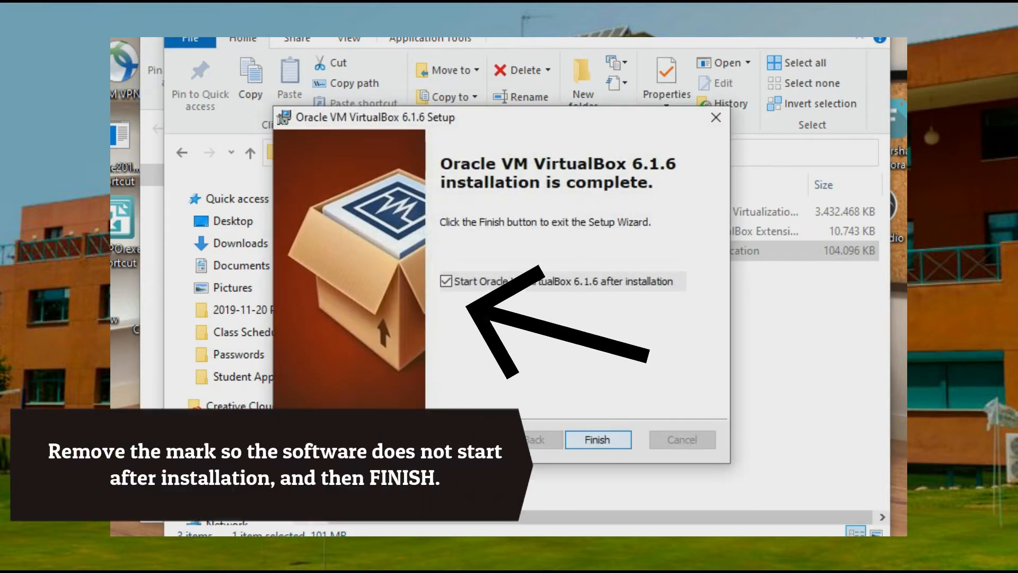
left_click(598, 440)
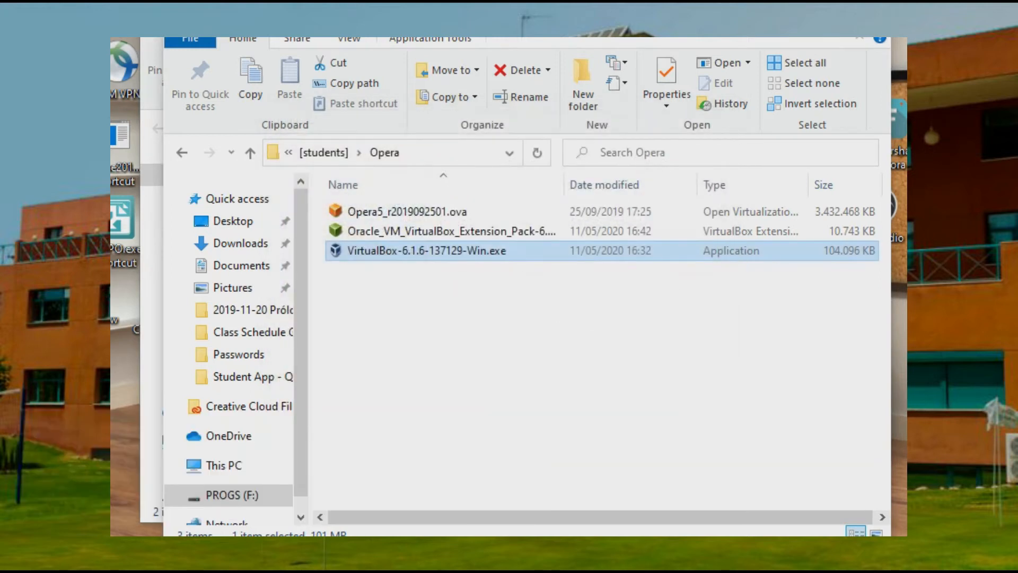
left_click(598, 440)
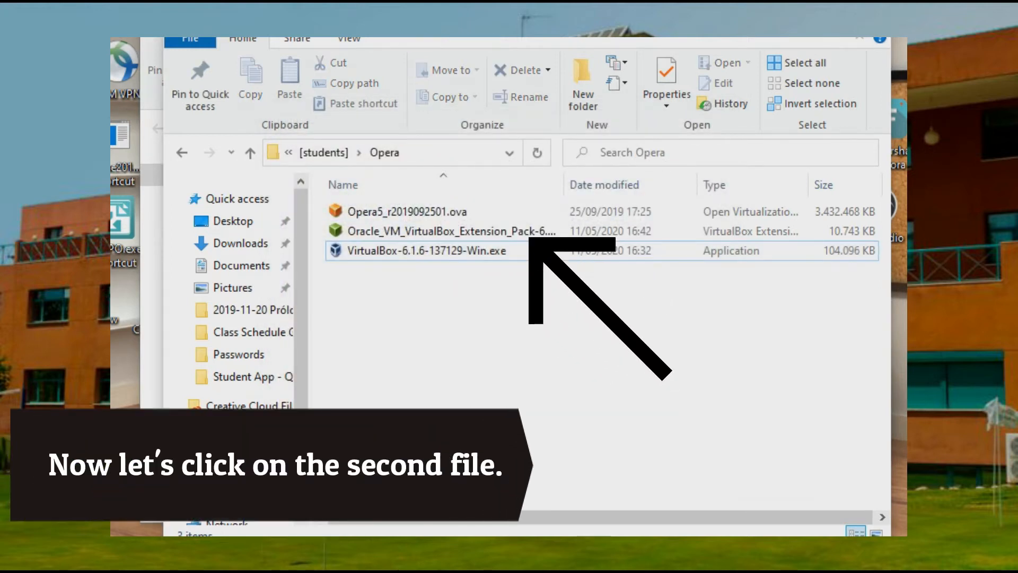
- Install the Oracle VM VirtualBox Extension Pack from the extracted file, agreeing to its license, and close VirtualBox Manager
left_click(450, 231)
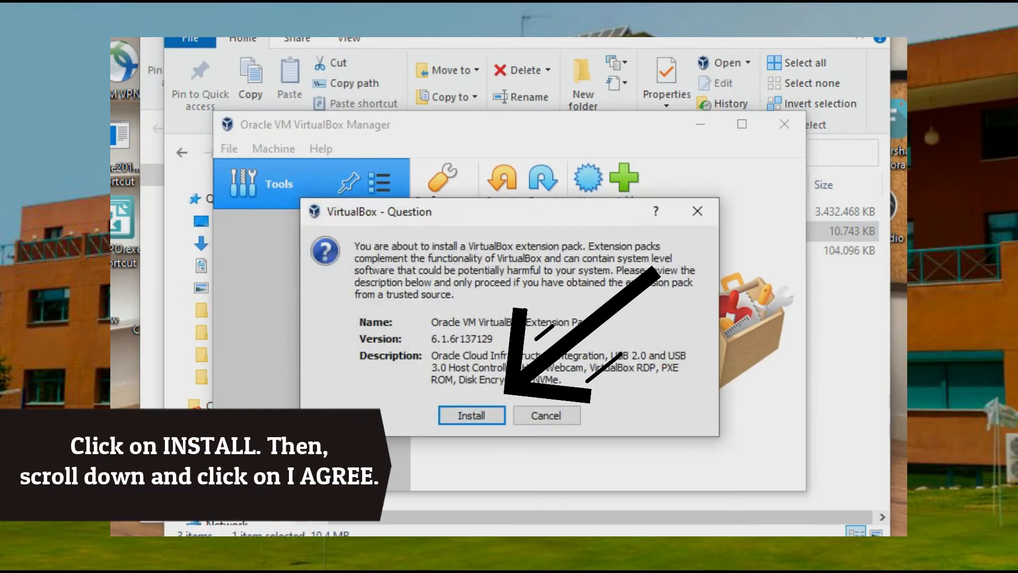
left_click(472, 415)
left_click_drag(768, 178, 769, 424)
left_click(667, 502)
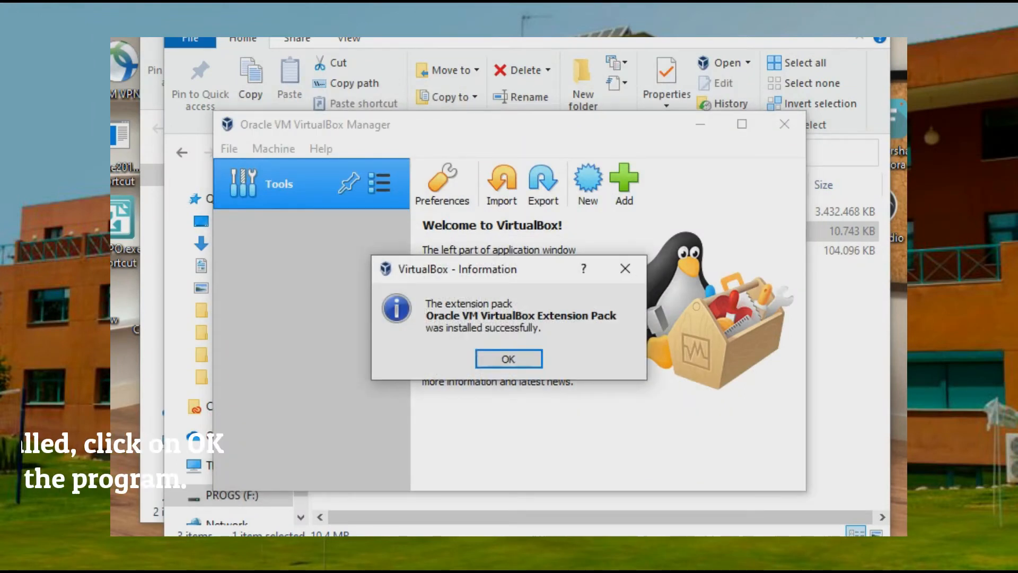
left_click(508, 359)
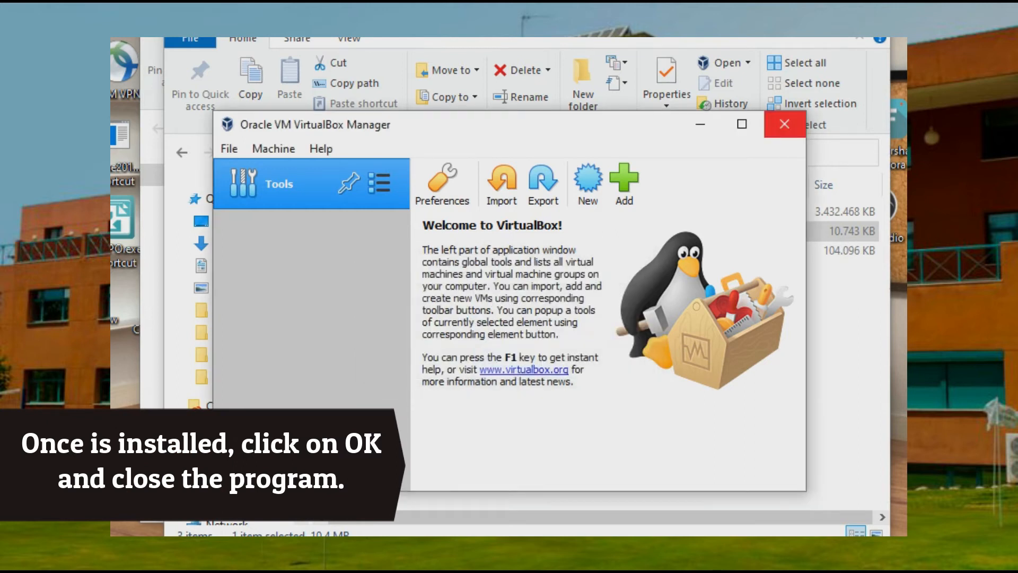
left_click(784, 124)
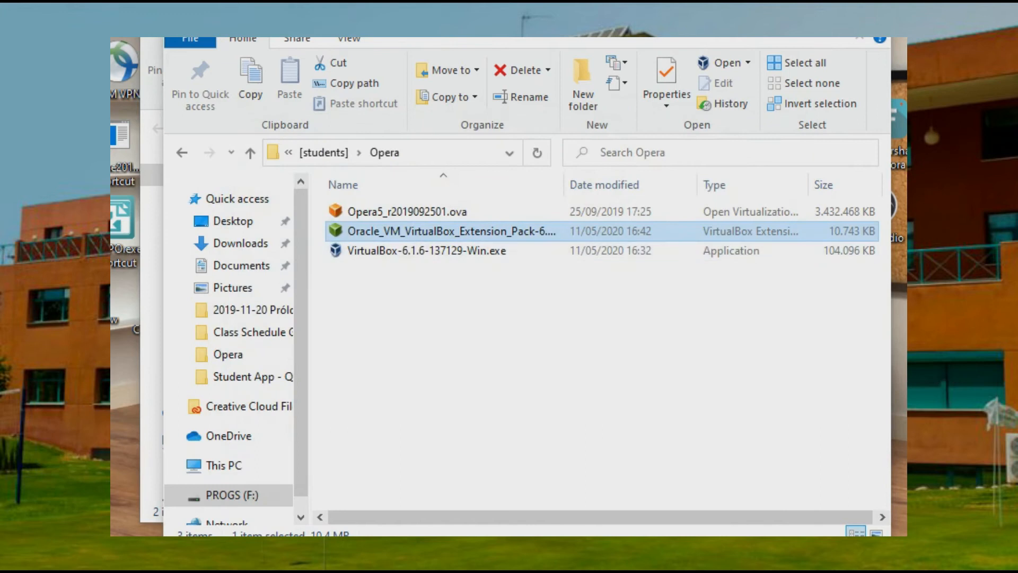
- Import the Opera5_r2019092501.ova appliance with DVD, USB Controller and Import hard drives as VDI disabled
double_click(407, 211)
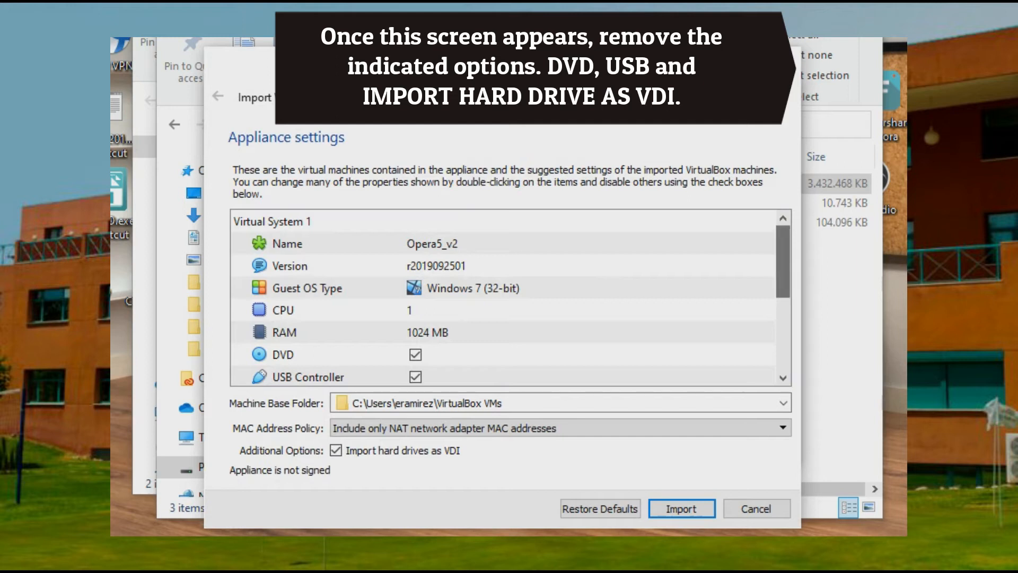
scroll(510, 297, "down", 1)
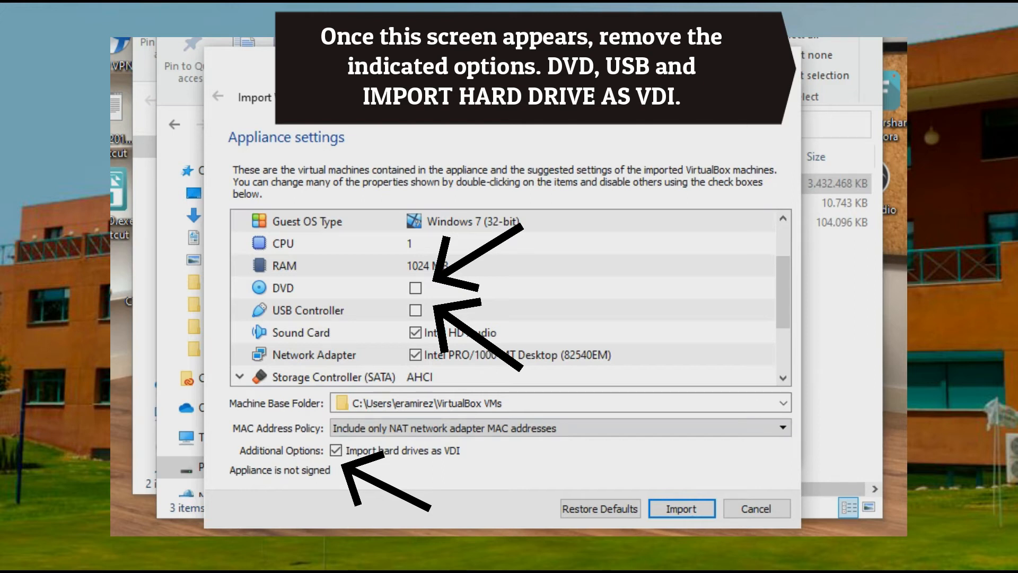
left_click(335, 450)
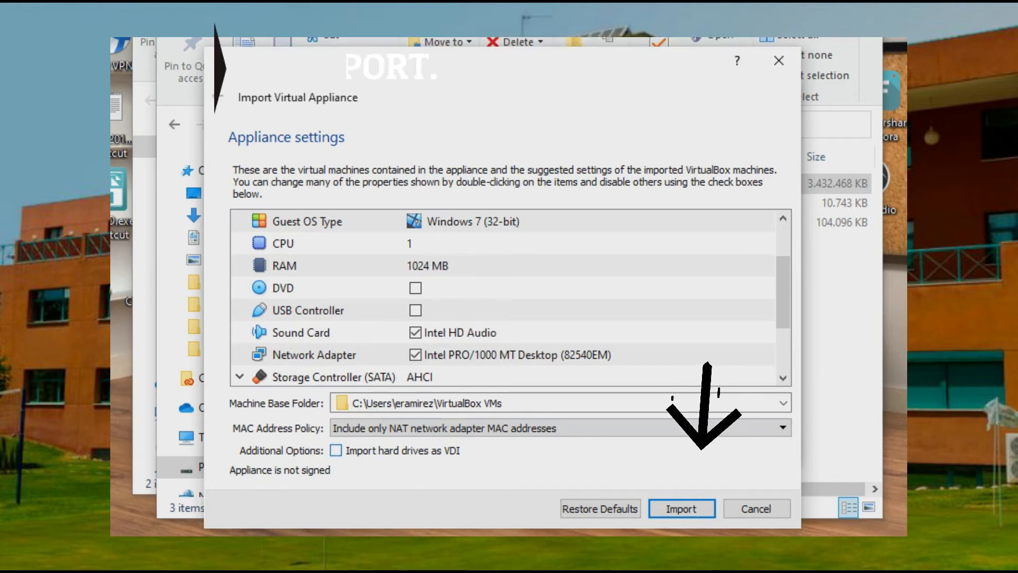
left_click(682, 509)
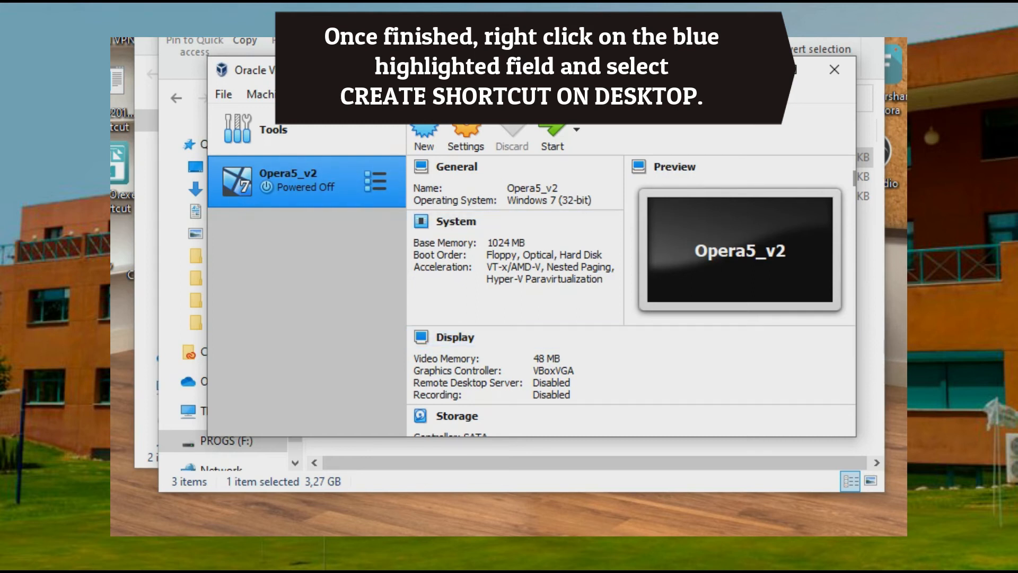
- Create a desktop shortcut for the Opera5_v2 virtual machine and start the machine from it
right_click(337, 185)
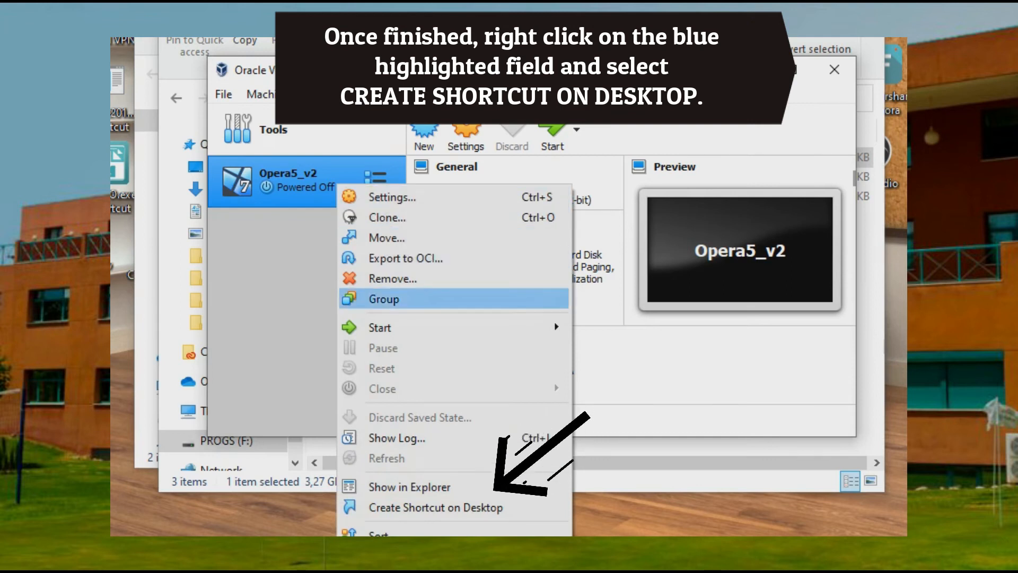
left_click(435, 507)
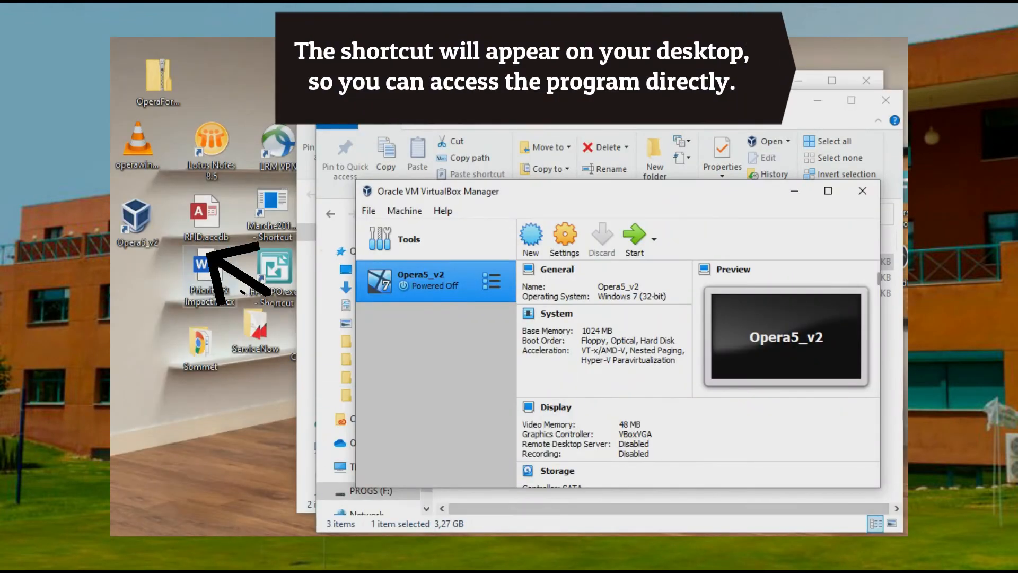
left_click(137, 219)
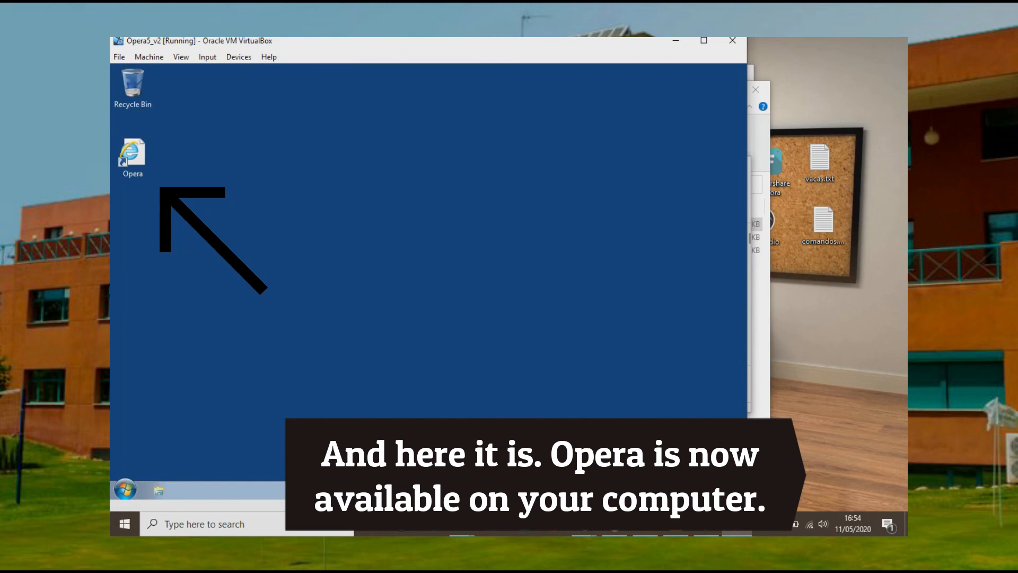
- Move the Opera5_v2 window clear of the desktop icons and close the virtual machine by sending the shutdown signal
left_click_drag(424, 41, 530, 47)
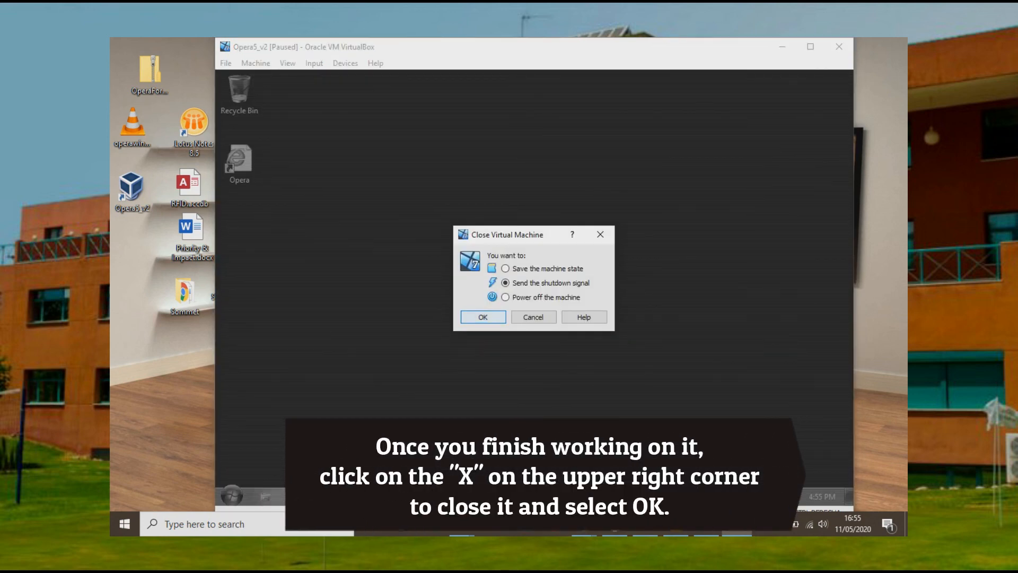
key("Return")
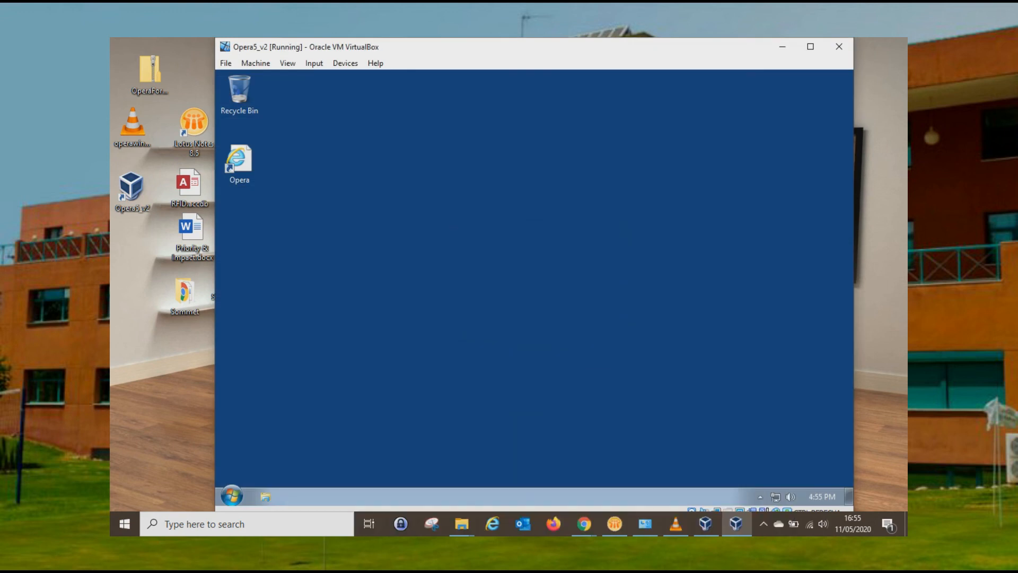